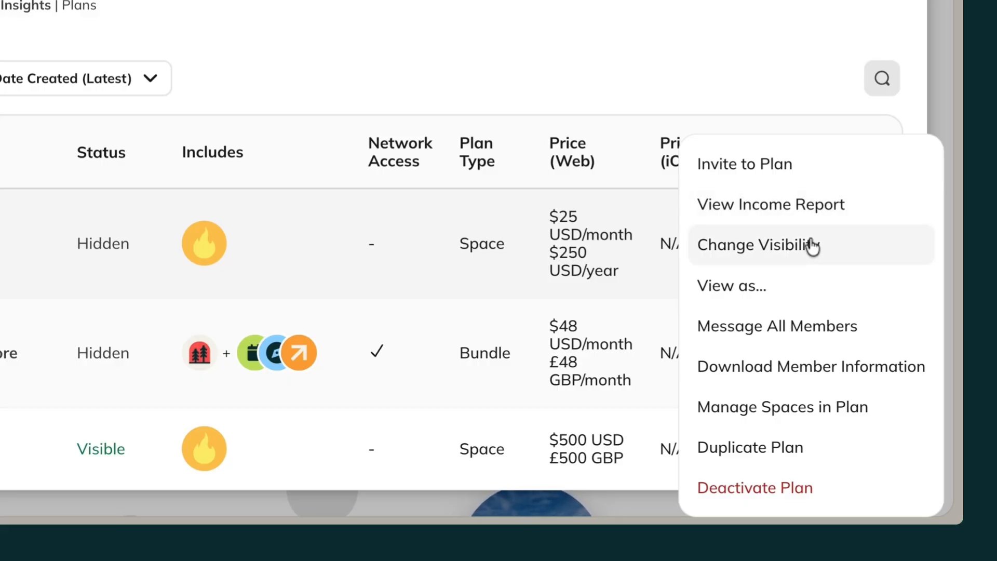
Expand and collapse the View as options for the Beginner's Guide to Hiking plan, closing its actions
click(817, 296)
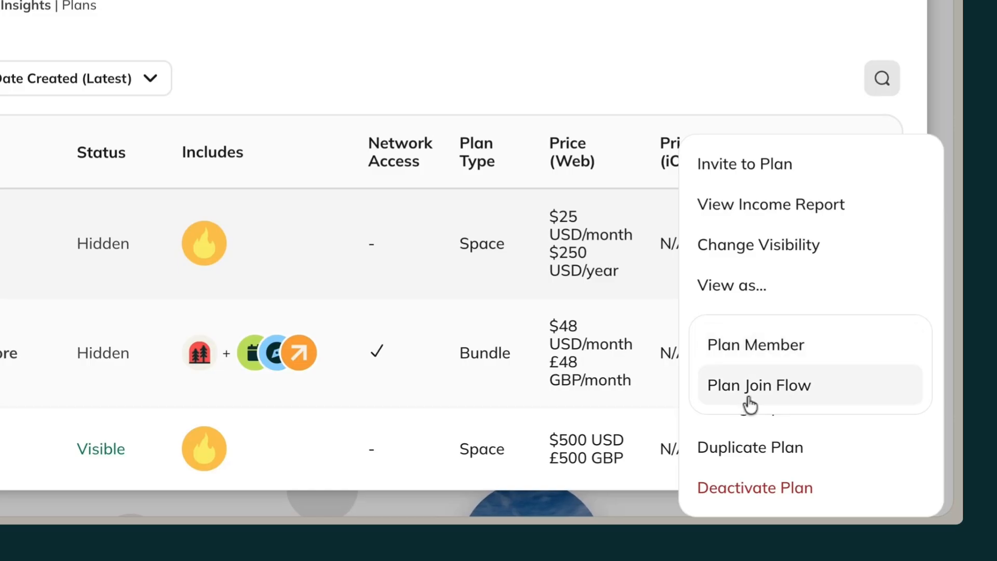
click(819, 285)
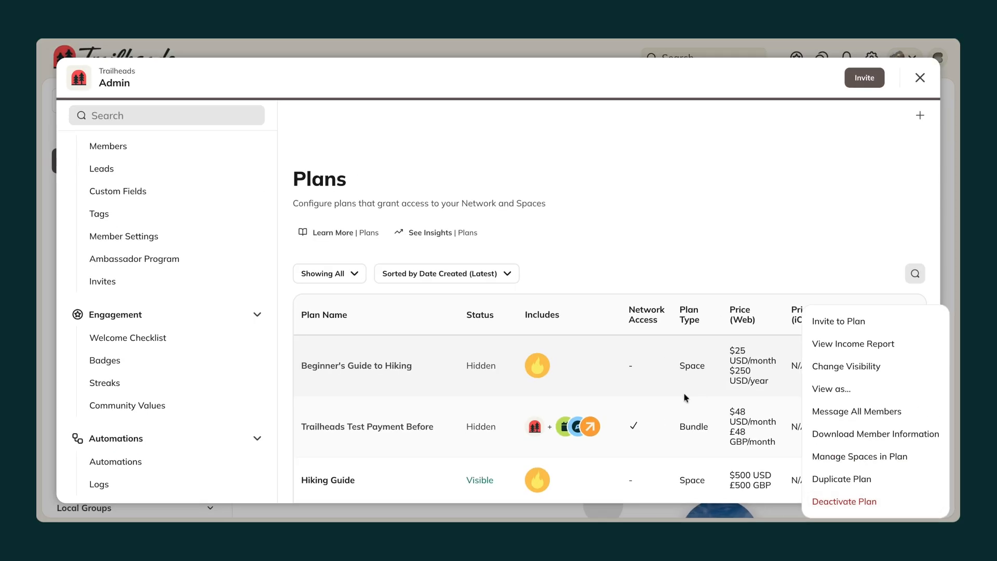
scroll(659, 383, right, 4)
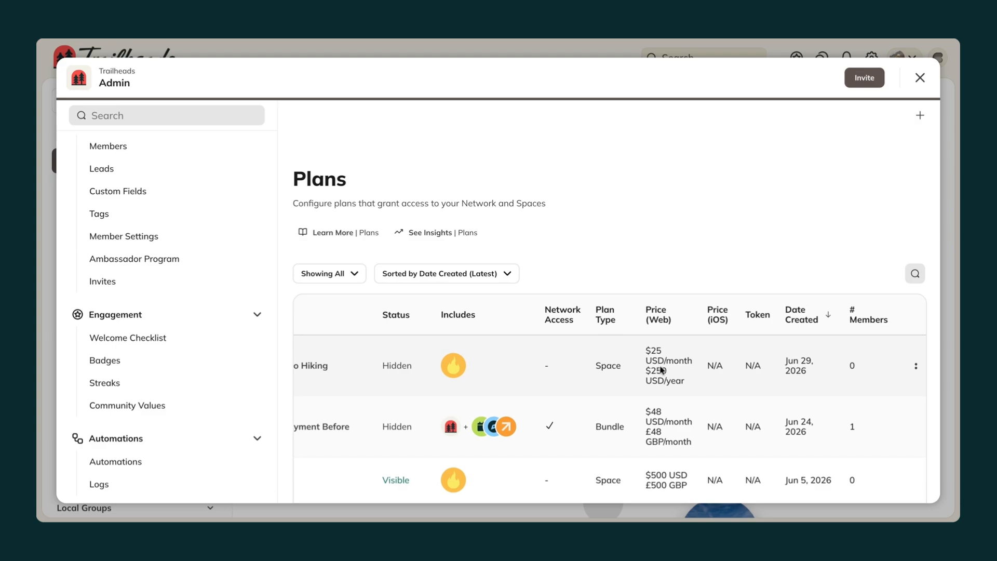
Open the Beginner's Guide to Hiking plan and review the options for where the plan appears
click(338, 355)
scroll(337, 354, down, 1)
scroll(608, 312, down, 3)
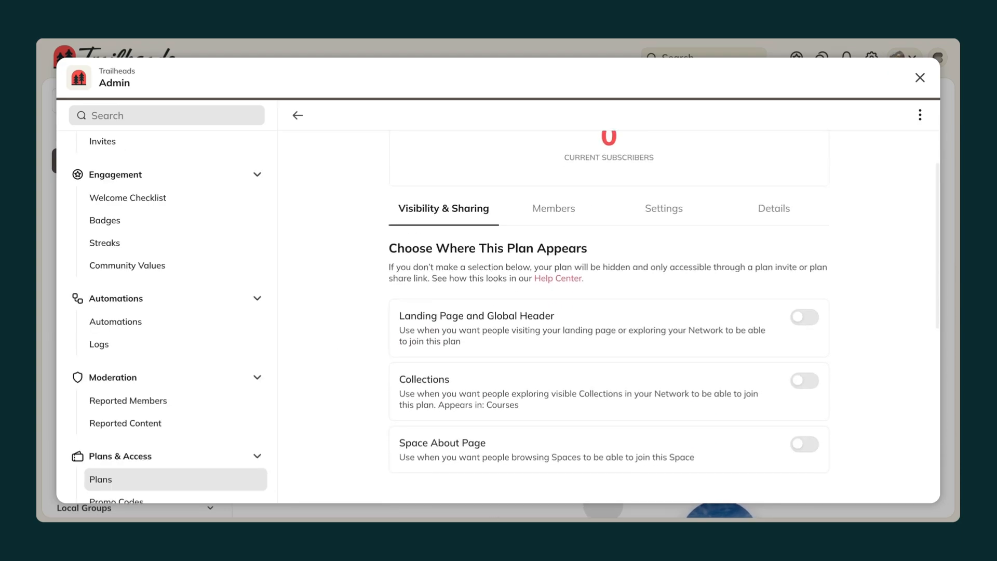
scroll(619, 363, down, 2)
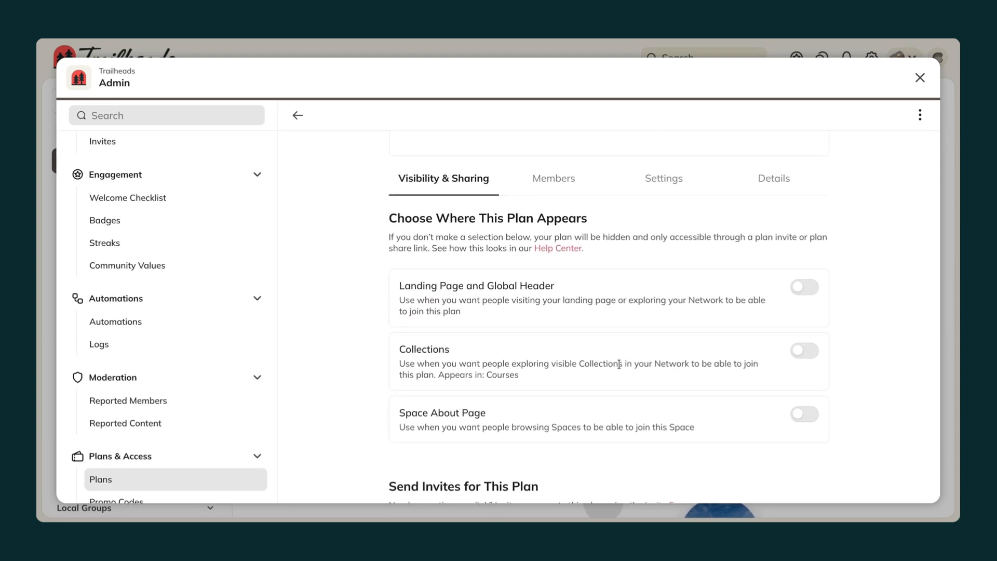
scroll(673, 380, down, 1)
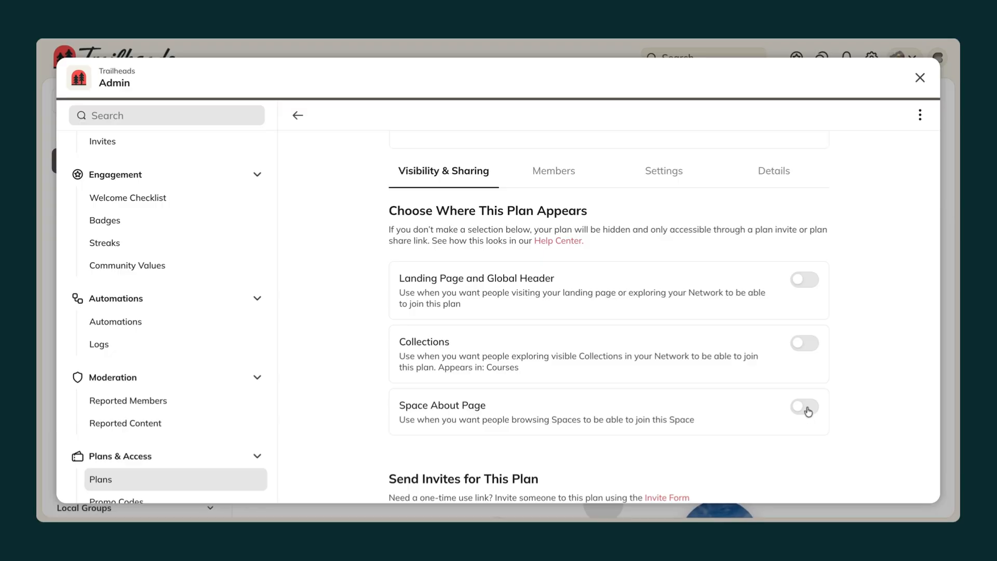
Review the plan's invite and share link sections, including the Advanced Options
scroll(807, 415, down, 4)
scroll(808, 412, down, 3)
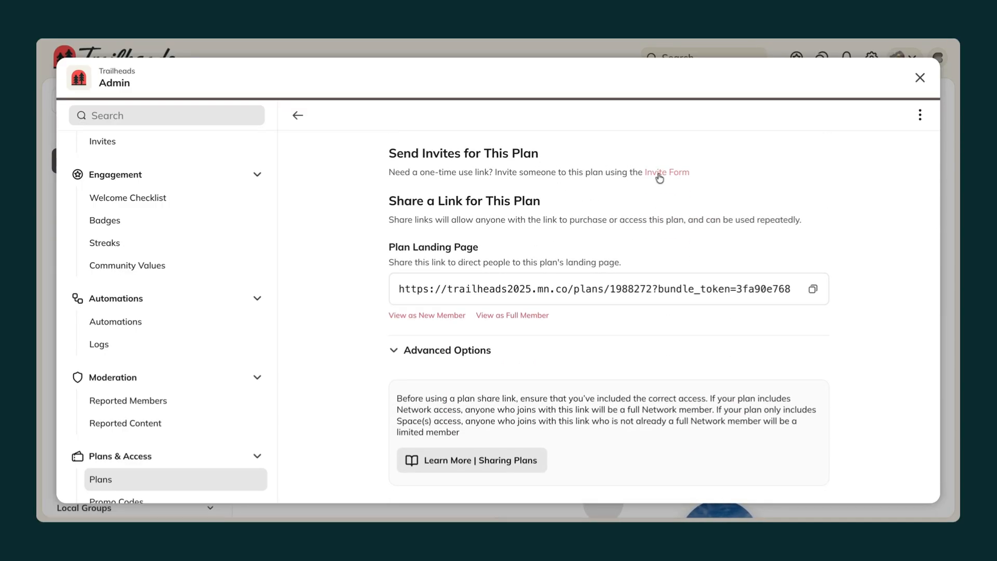
scroll(497, 233, up, 1)
scroll(503, 355, down, 1)
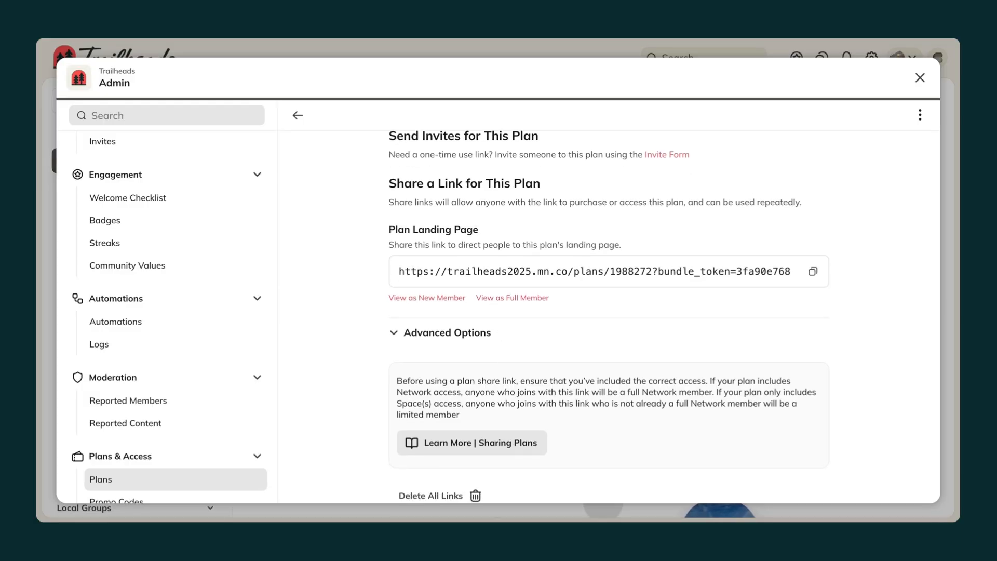
scroll(609, 317, down, 1)
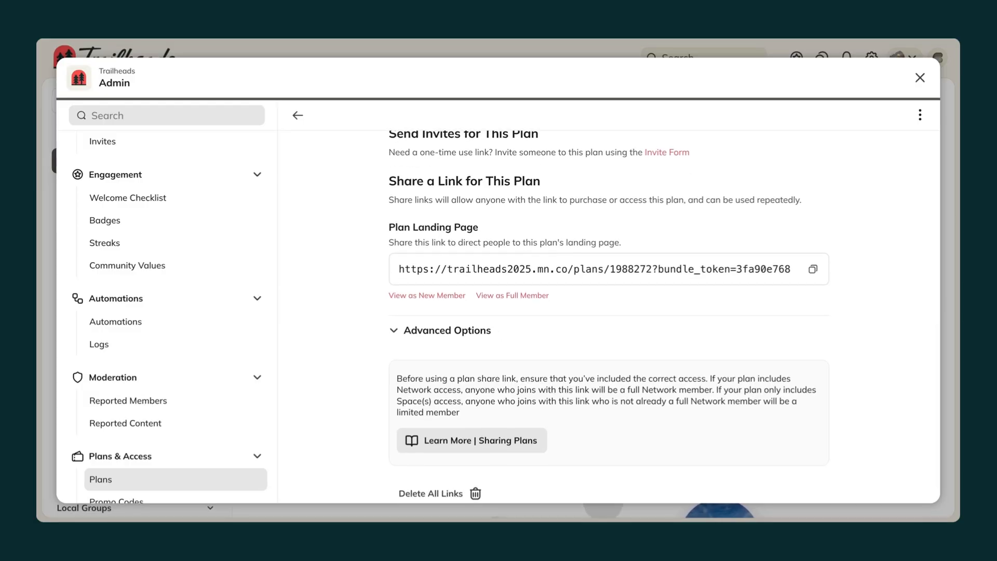
click(466, 338)
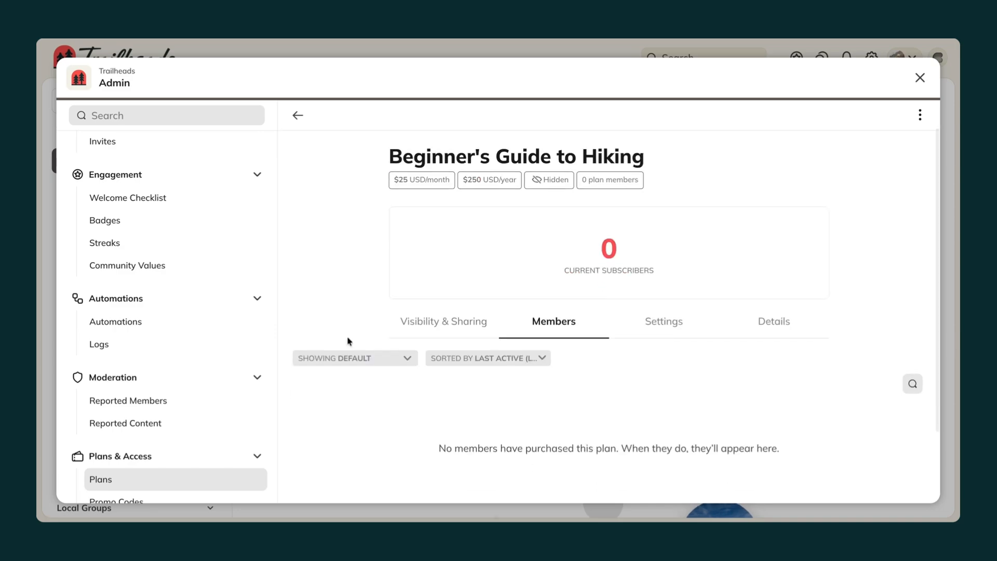
Examine the Status and Answers filters available for the plan's members
scroll(347, 338, down, 2)
scroll(609, 317, down, 1)
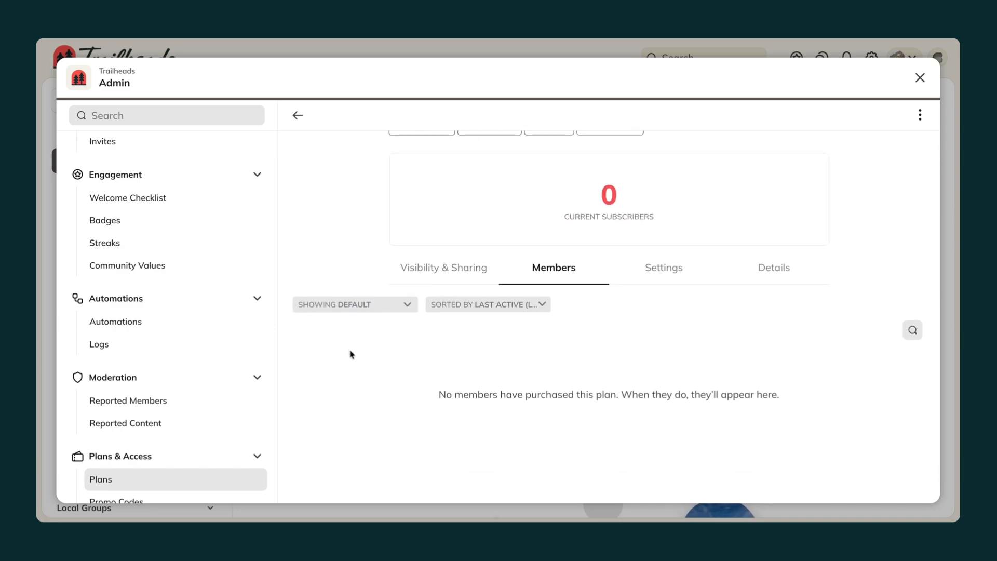
click(403, 305)
click(386, 339)
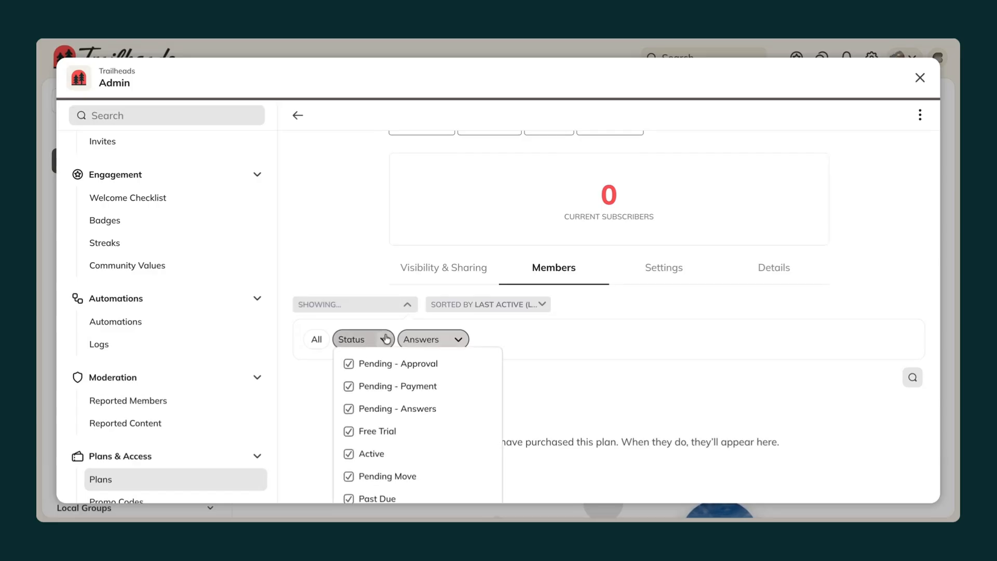
click(437, 341)
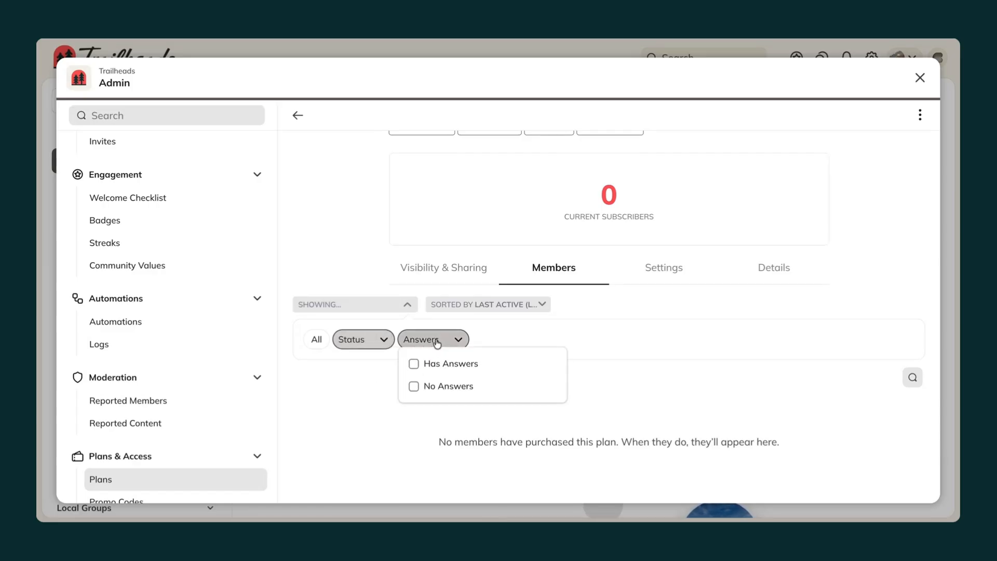
click(469, 314)
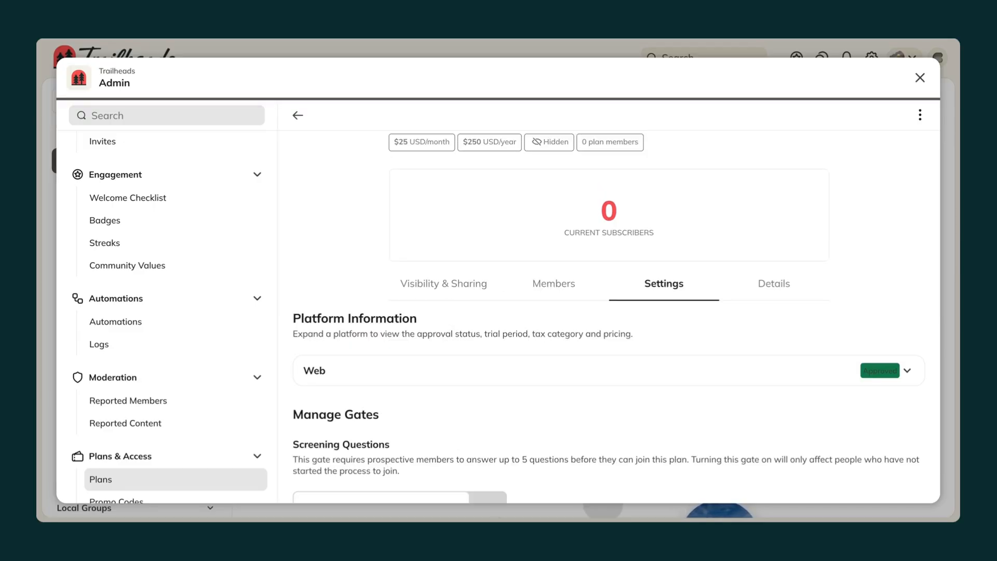
Review the plan's settings for platform information, screening questions, approval and space access
scroll(616, 313, down, 1)
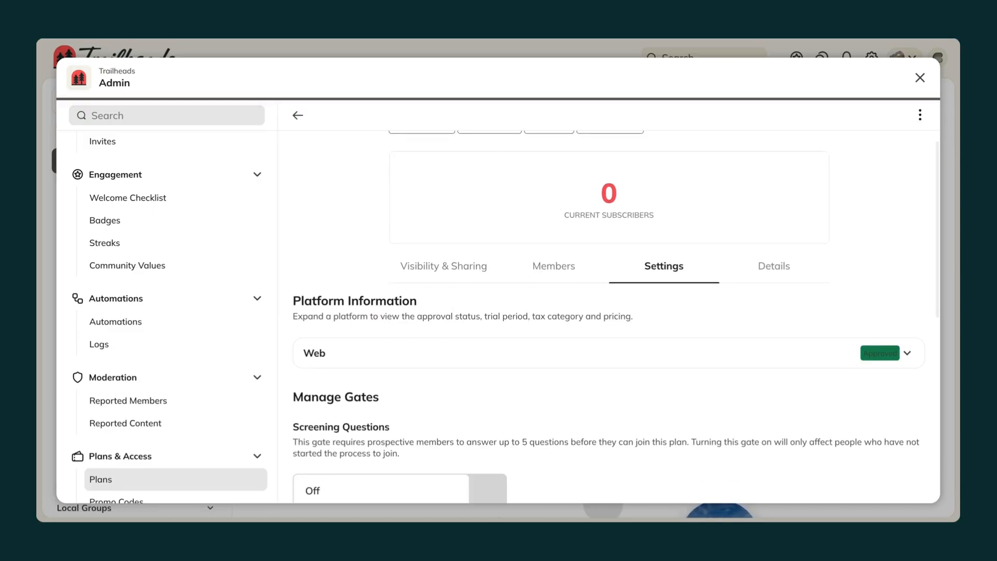
scroll(616, 317, down, 2)
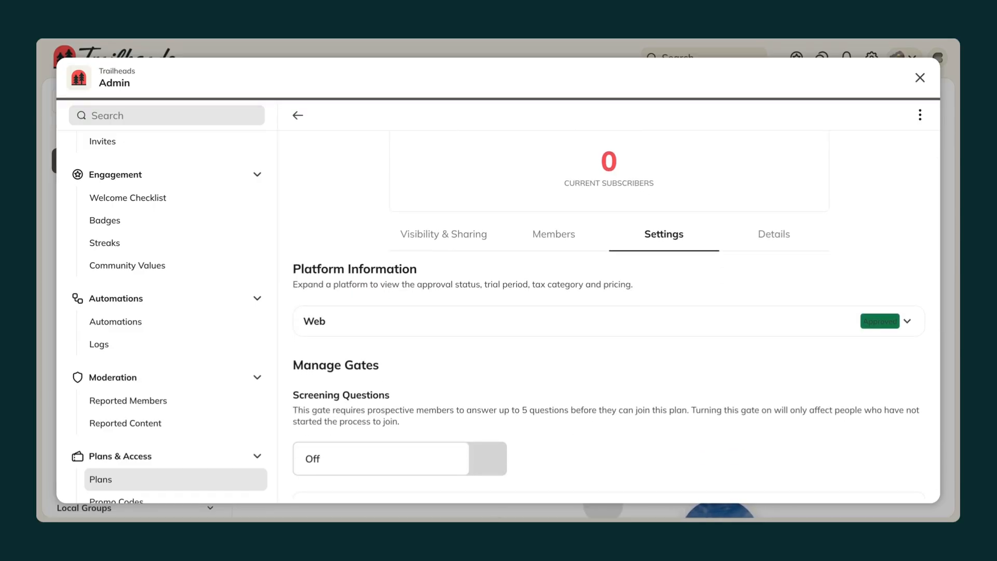
scroll(617, 317, down, 4)
scroll(616, 317, down, 3)
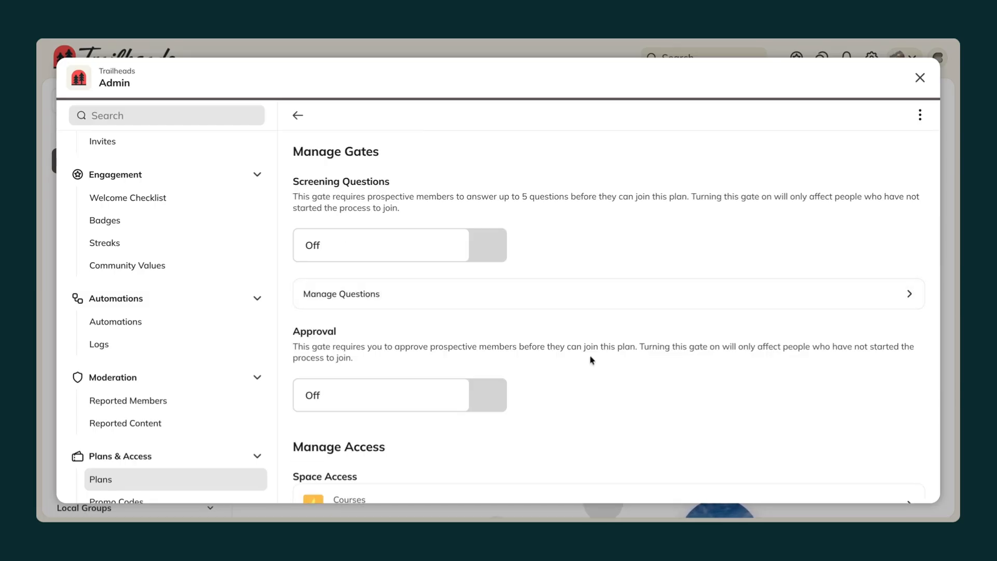
scroll(591, 360, down, 5)
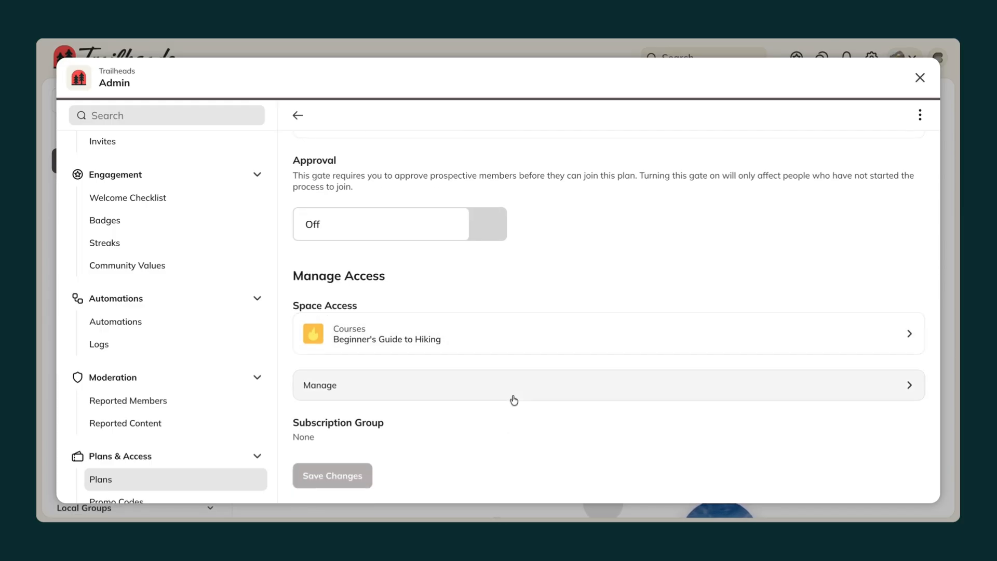
Open the plan's access management and review its network access, space access and landing location options
click(514, 400)
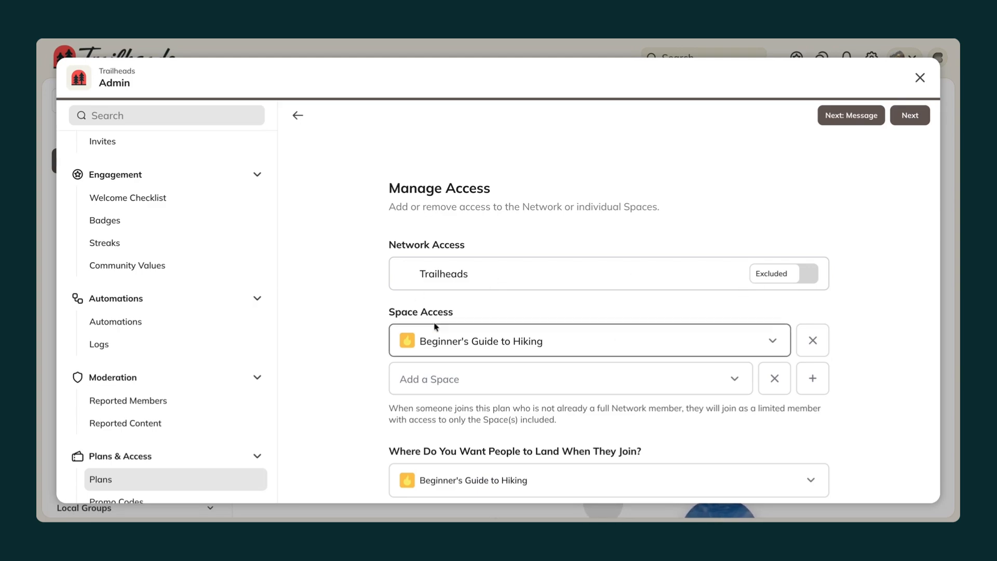
scroll(376, 326, down, 1)
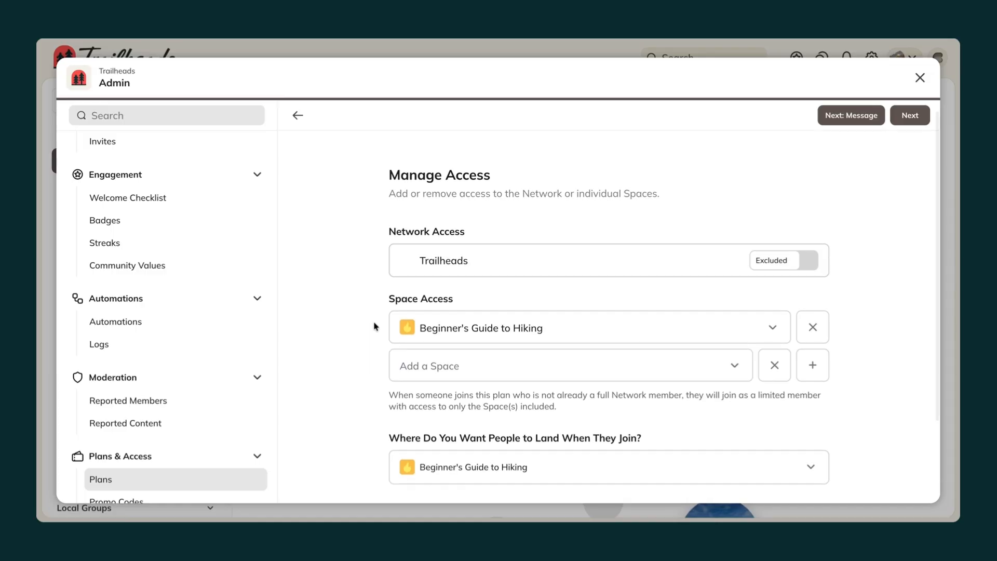
scroll(376, 326, down, 3)
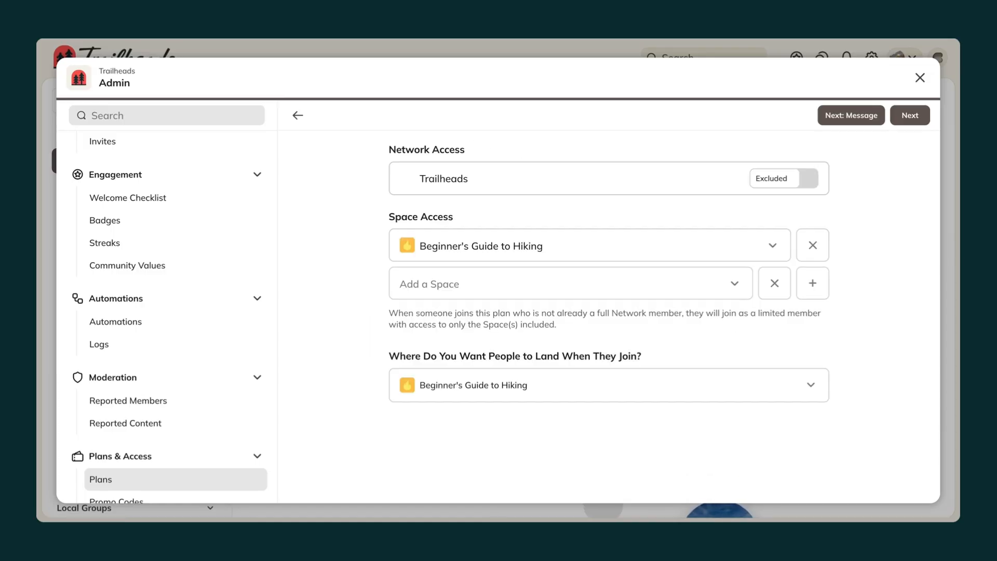
scroll(608, 435, down, 1)
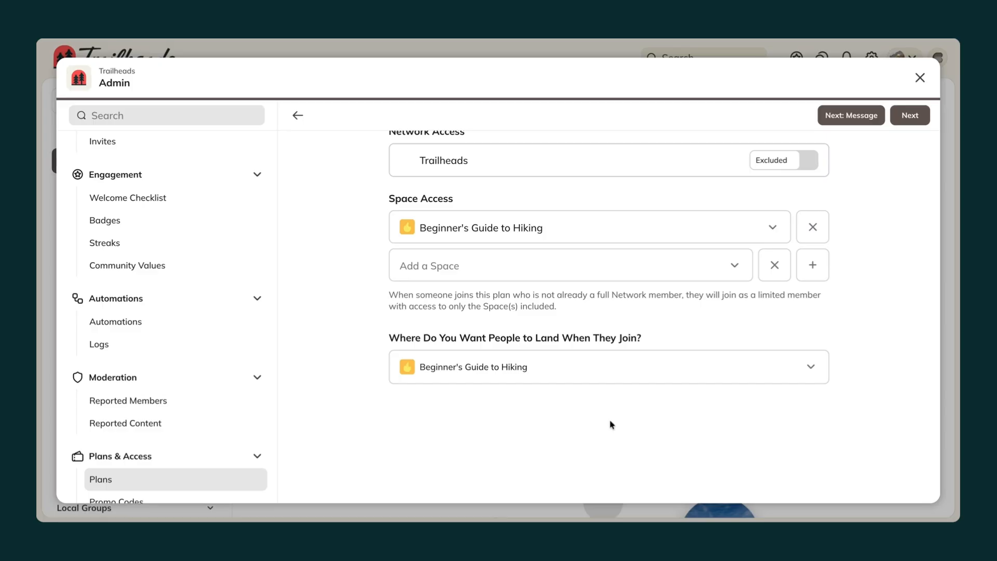
scroll(688, 250, up, 4)
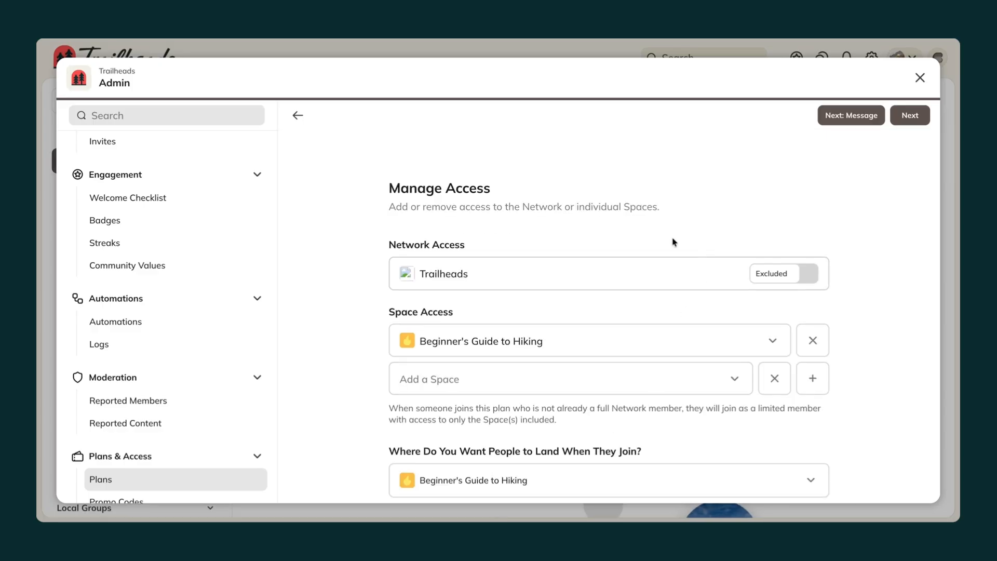
click(825, 125)
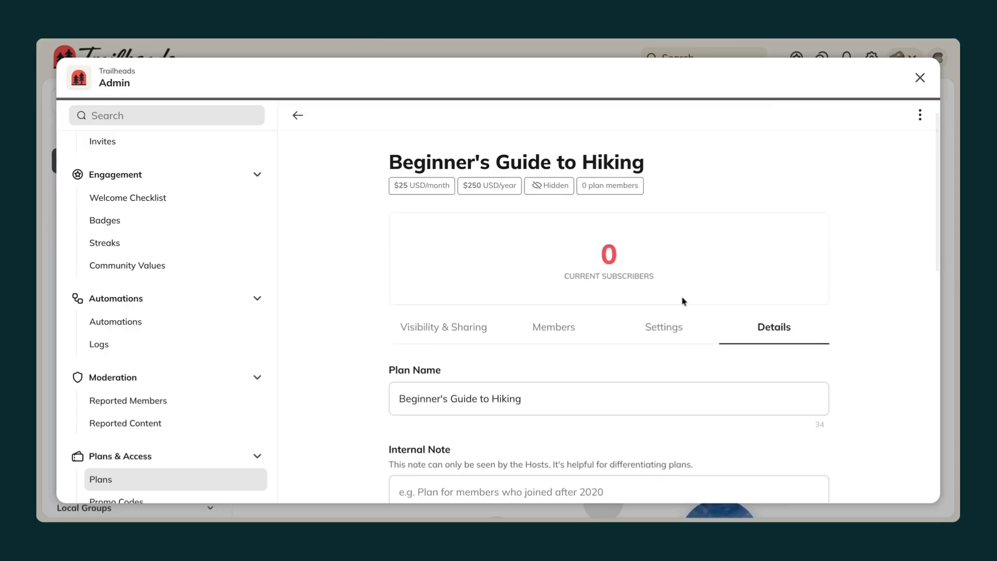
Review the plan's details, from the name and internal note through image, sales pitch, benefits and description
scroll(683, 301, down, 3)
click(588, 272)
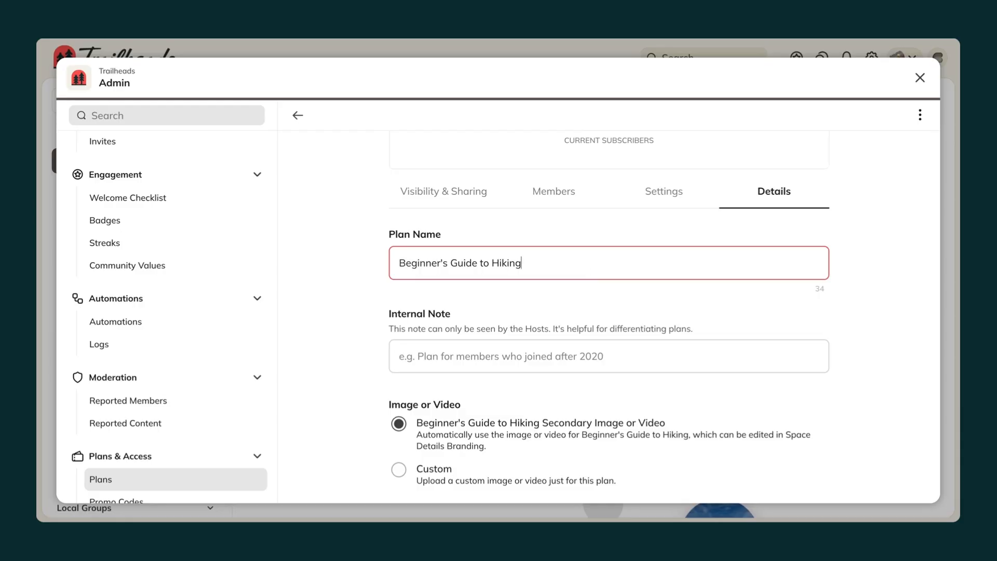
scroll(553, 337, down, 1)
click(553, 329)
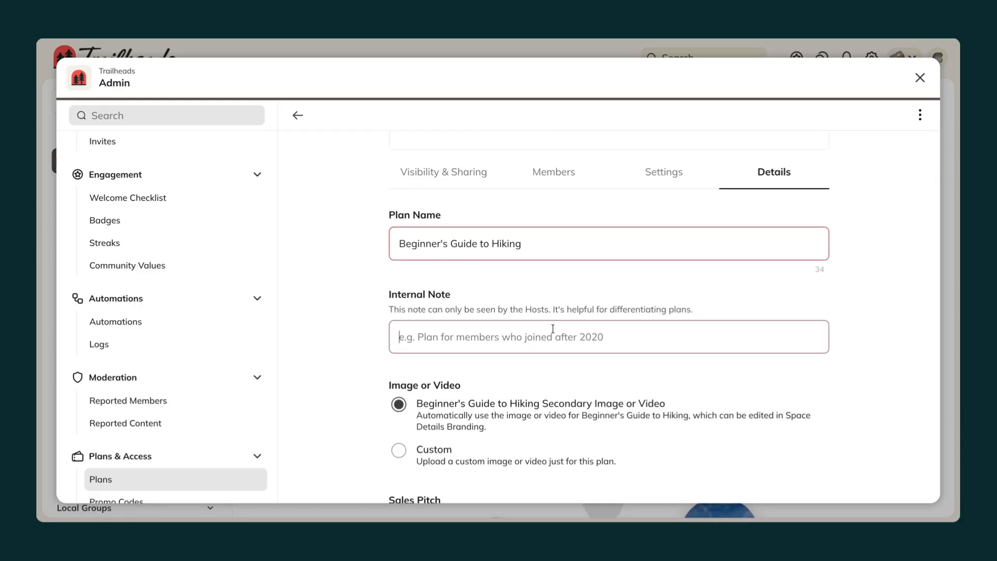
scroll(553, 329, down, 3)
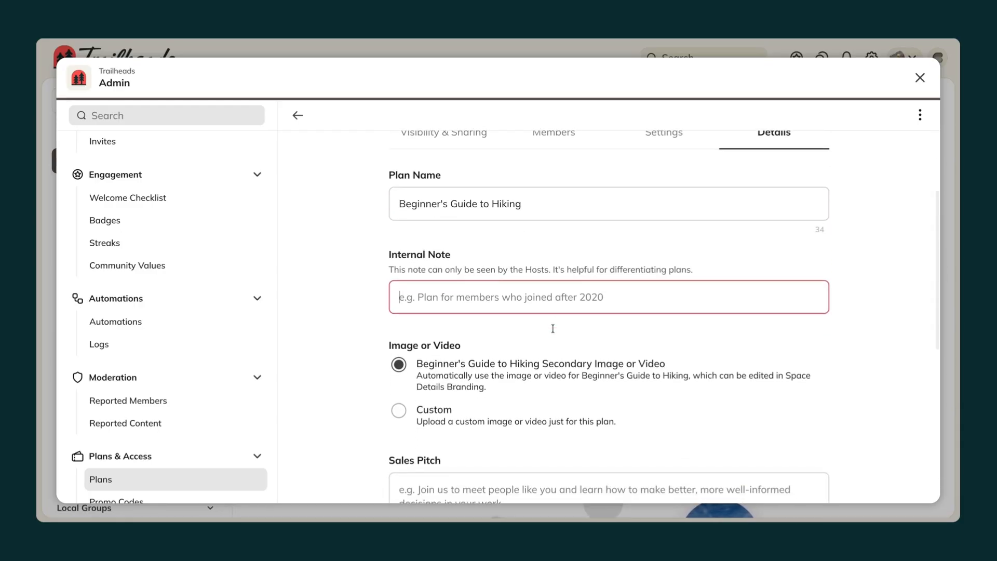
scroll(464, 251, down, 3)
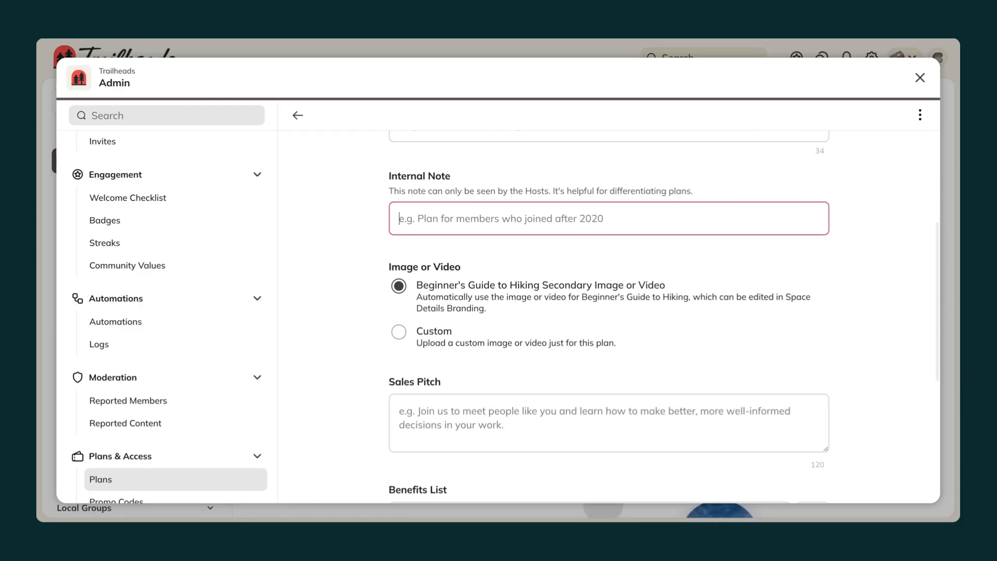
scroll(438, 354, down, 1)
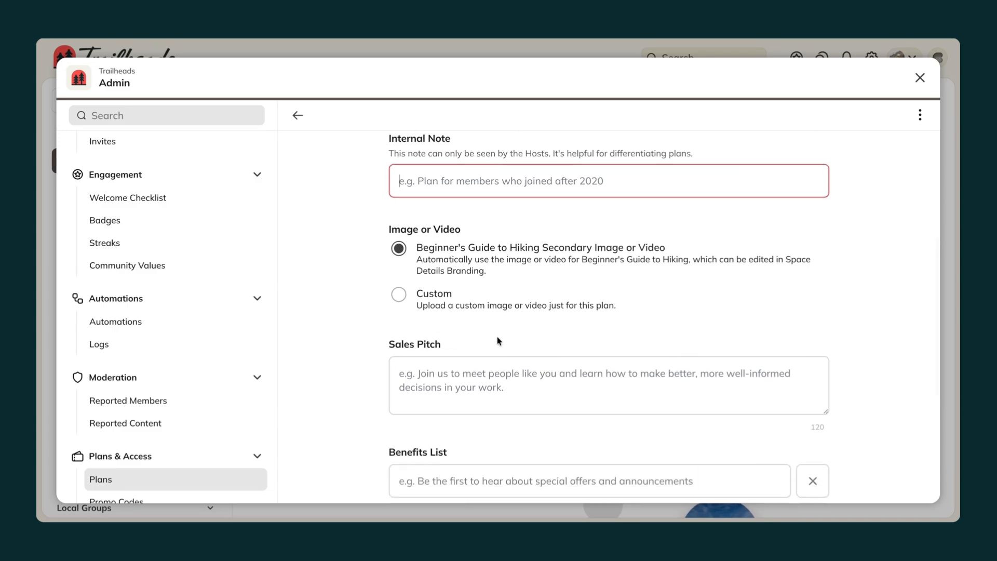
scroll(499, 341, down, 1)
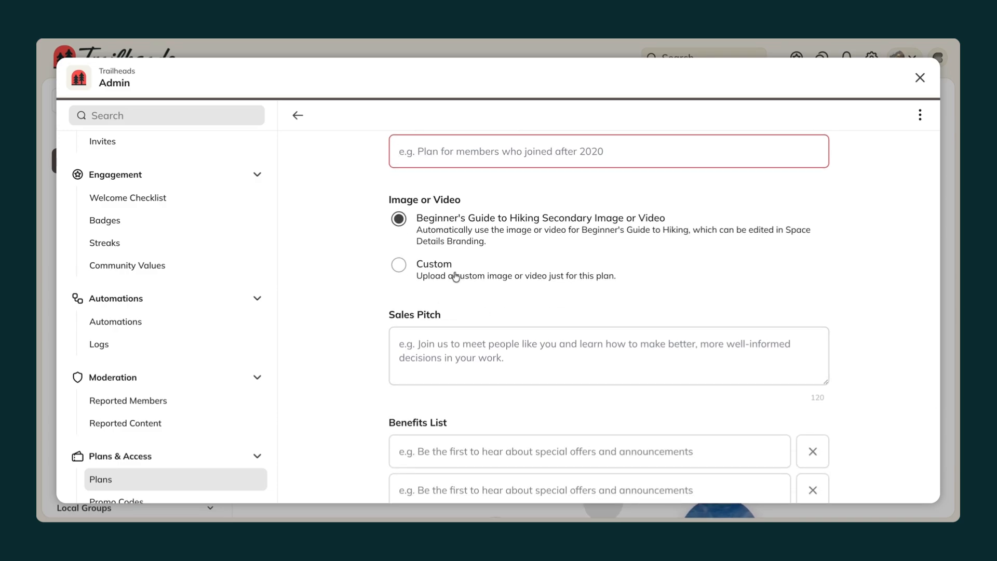
scroll(506, 285, down, 2)
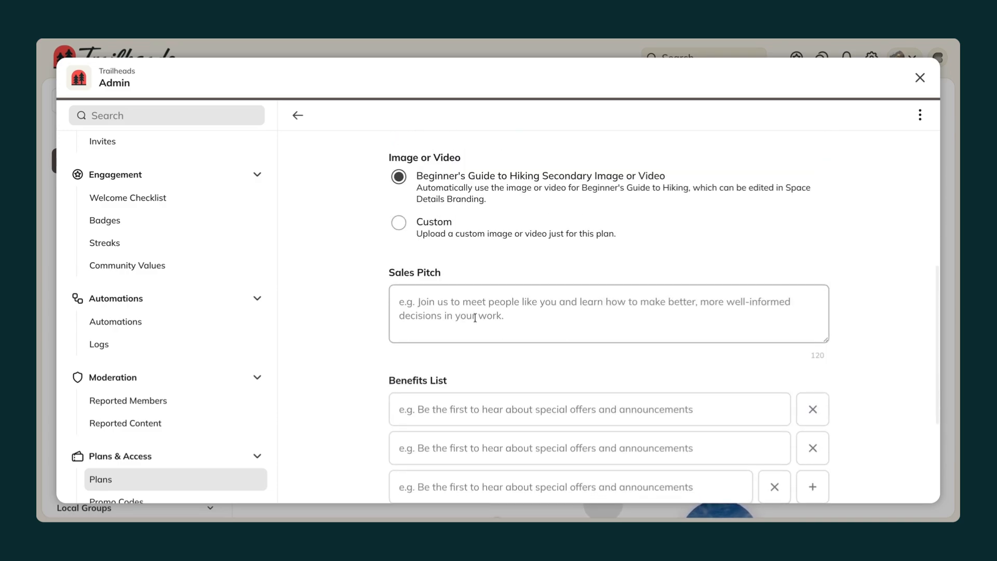
scroll(475, 317, down, 2)
scroll(476, 317, down, 3)
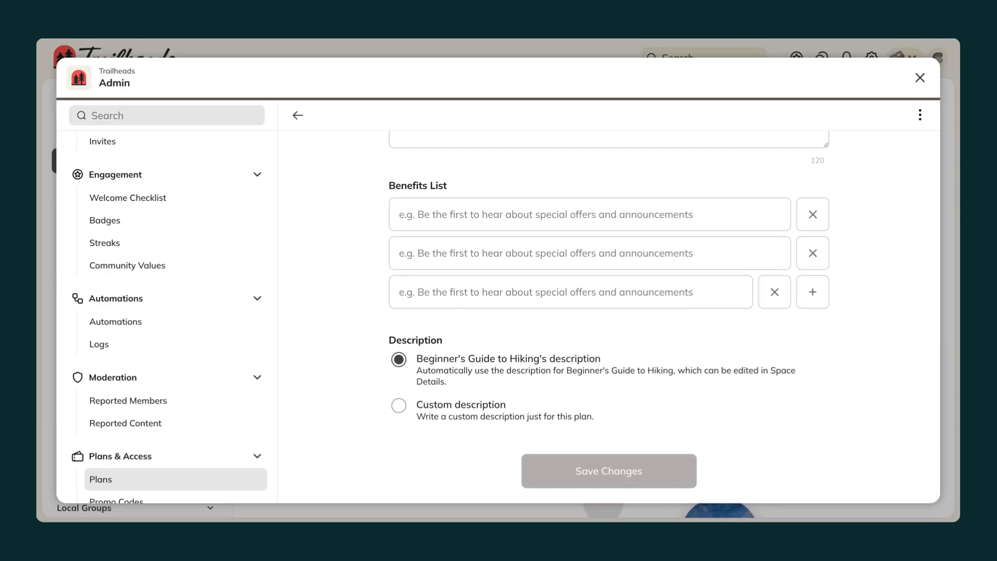
View the additional actions available for the open plan and return to the list of plans
click(920, 115)
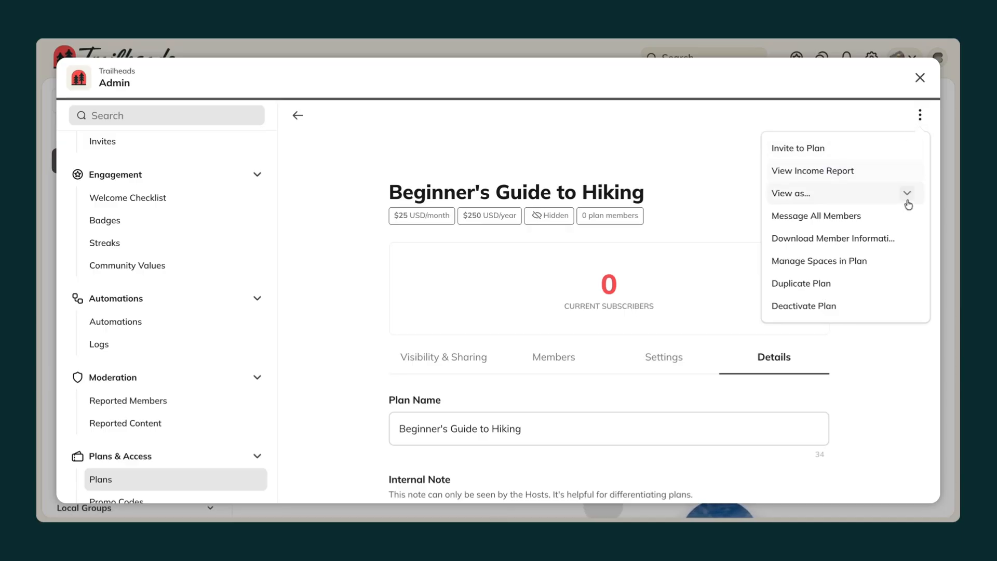
click(894, 282)
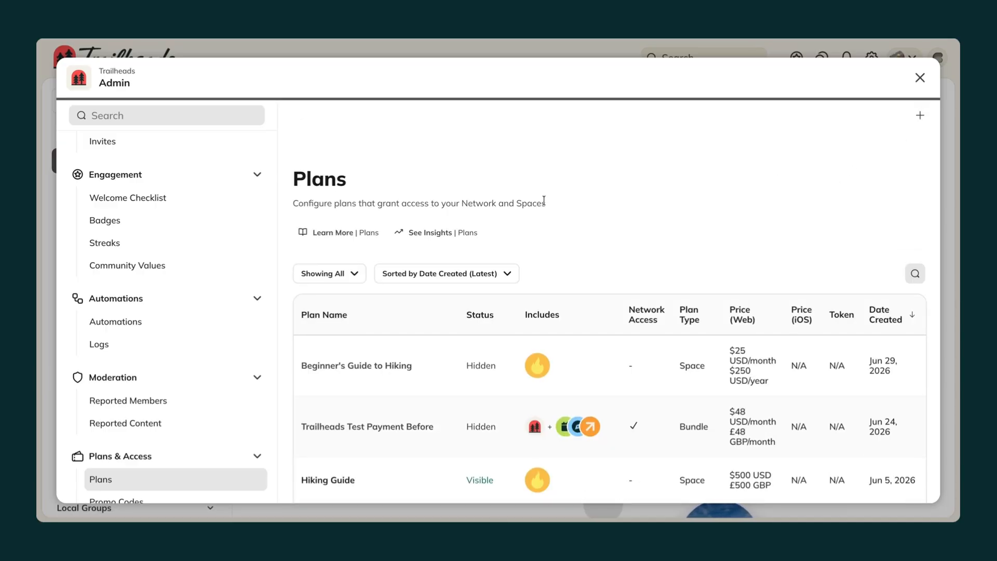
scroll(544, 201, down, 1)
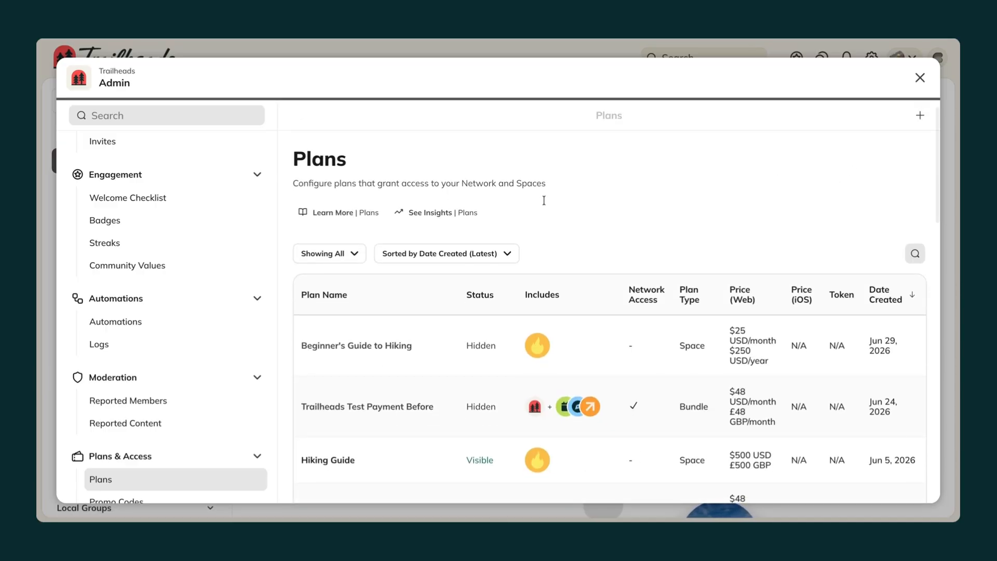
Review the plan list's filters for status, network access, plan type, pricing type and payment platform, and view its sorting options
click(339, 255)
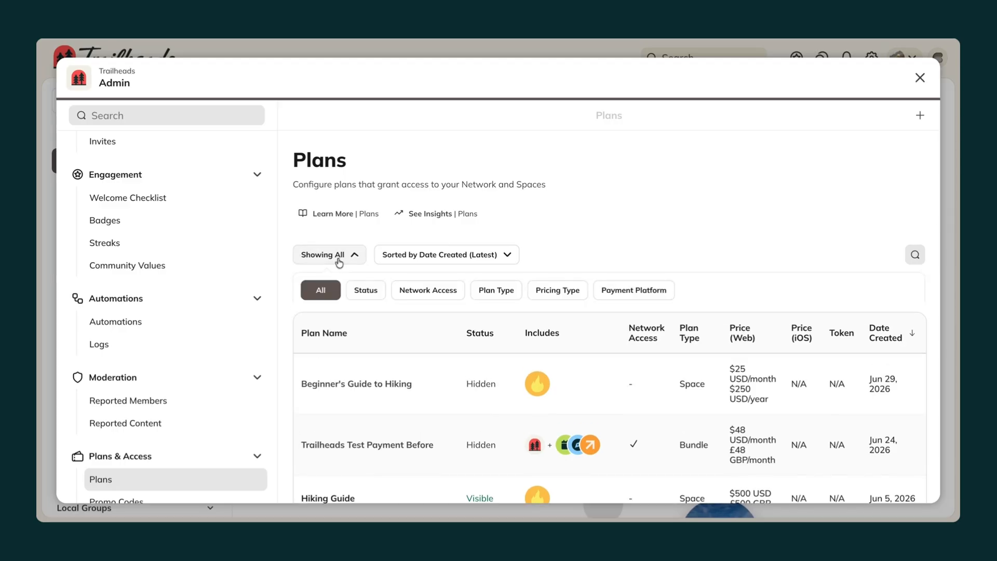
click(357, 293)
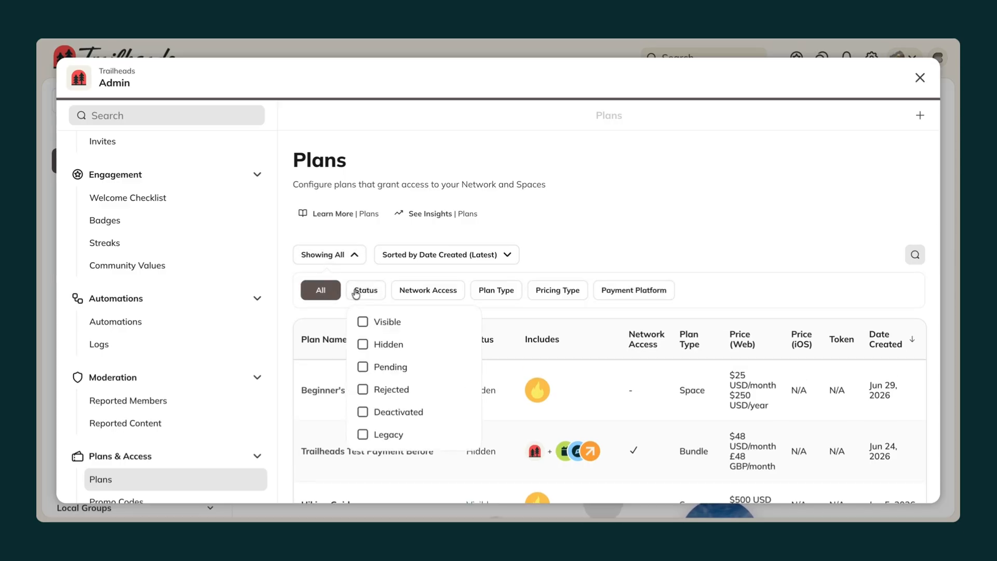
click(416, 294)
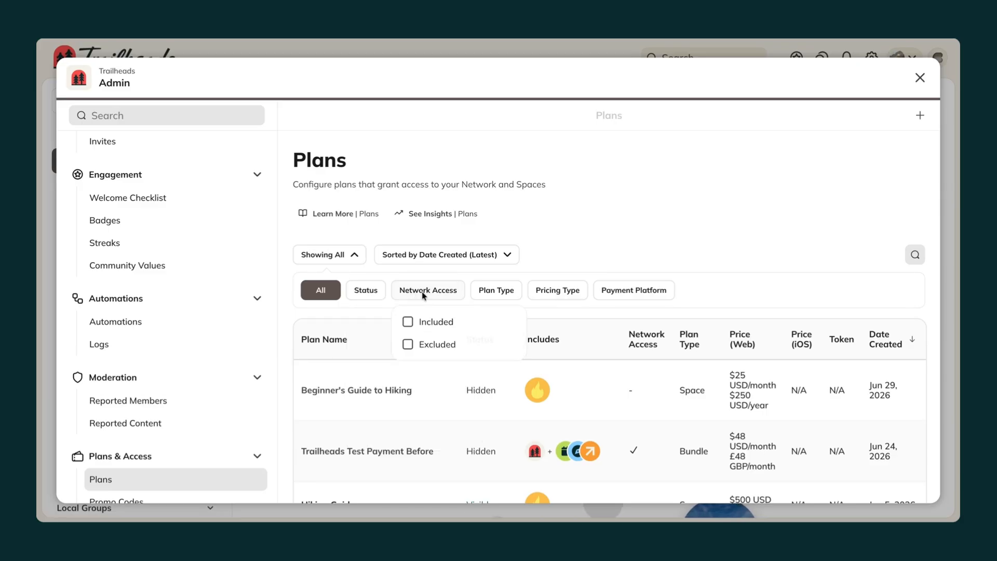
click(505, 294)
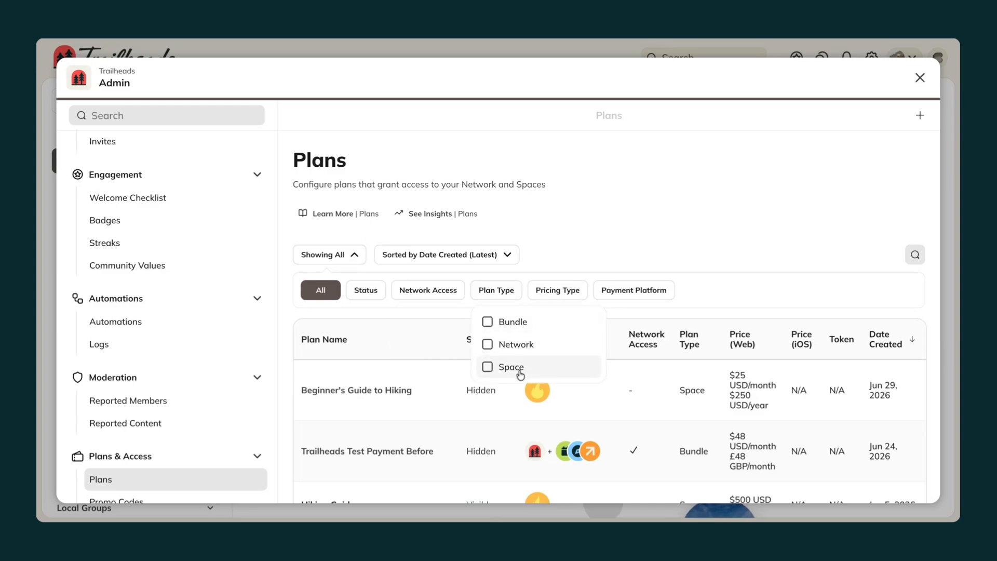
click(561, 289)
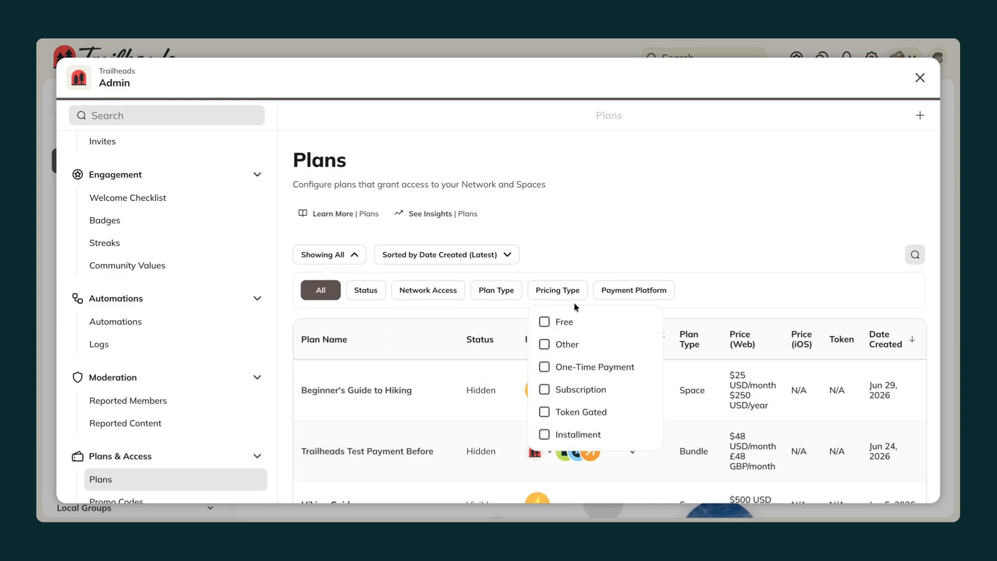
click(625, 294)
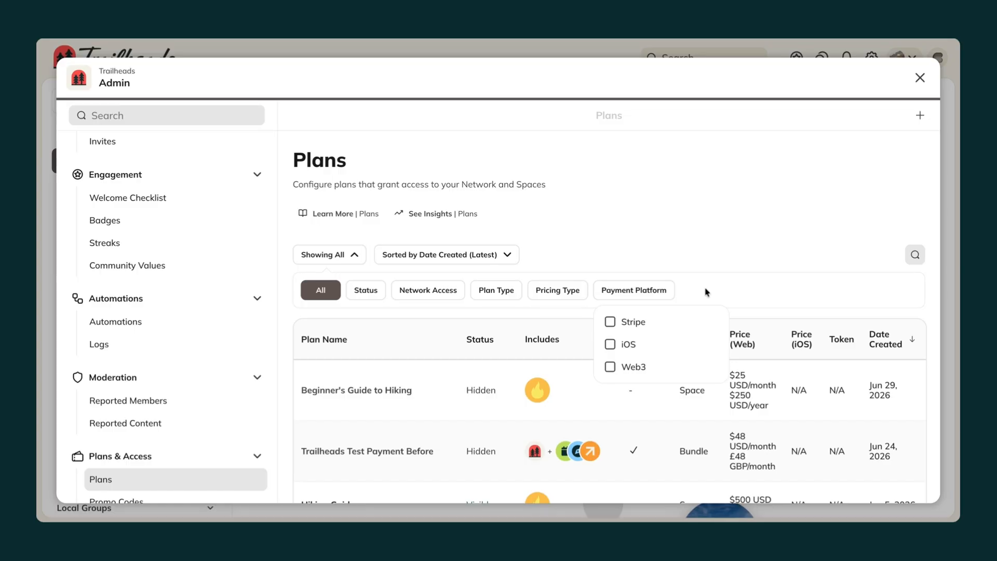
click(707, 292)
click(447, 255)
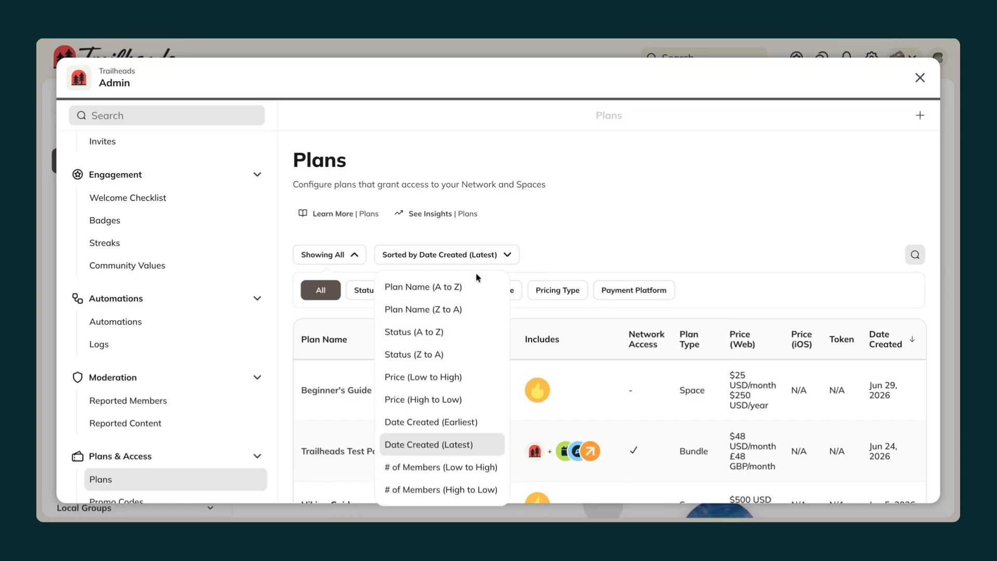